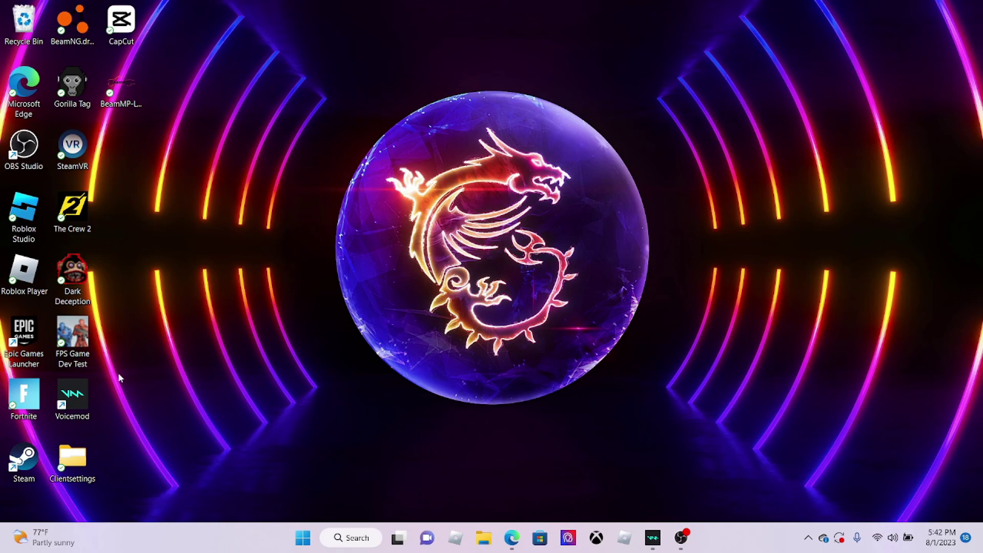
# Launch Steam, show the Gorilla Tag page in the library, and minimize the Steam window
pyautogui.doubleClick(36, 460)
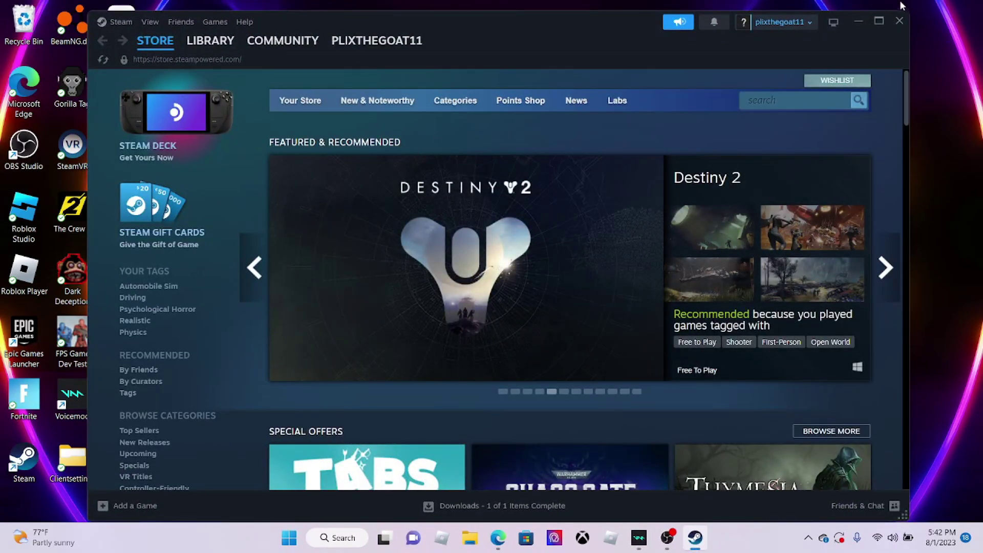
pyautogui.click(859, 21)
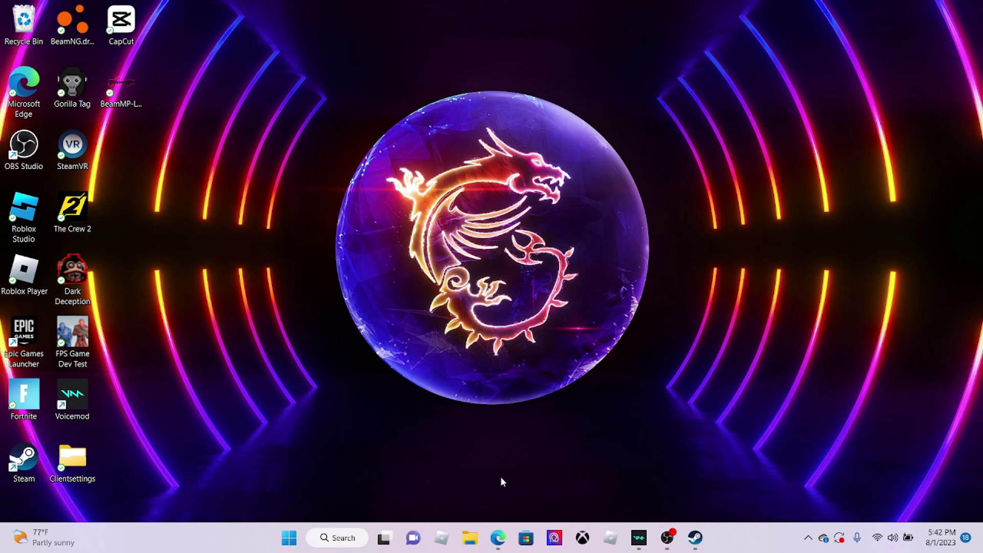
pyautogui.click(695, 538)
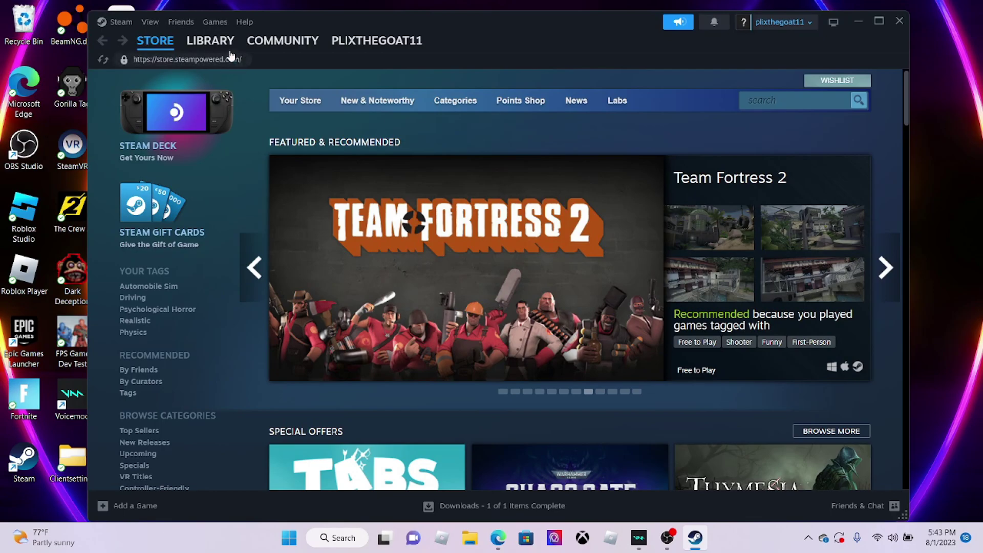
pyautogui.click(200, 42)
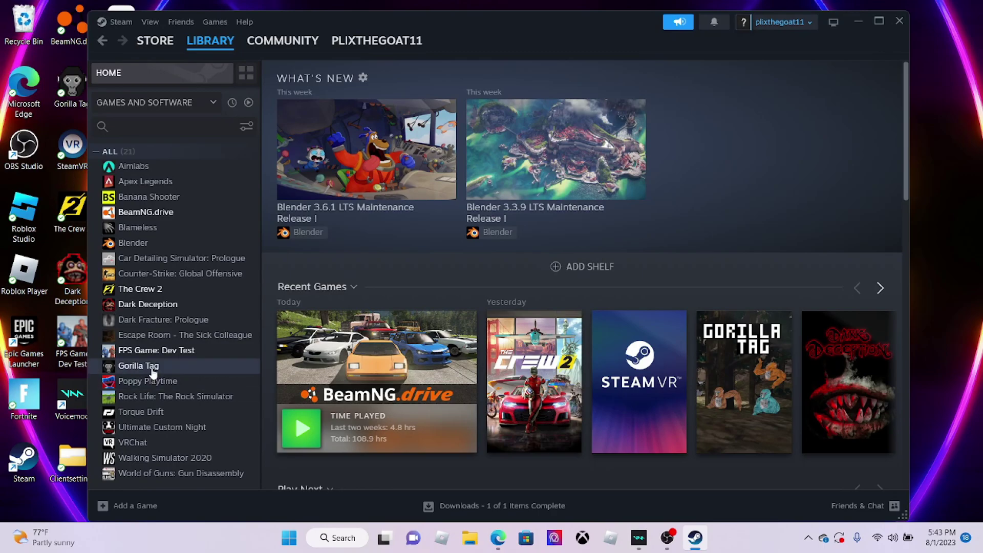
pyautogui.click(152, 366)
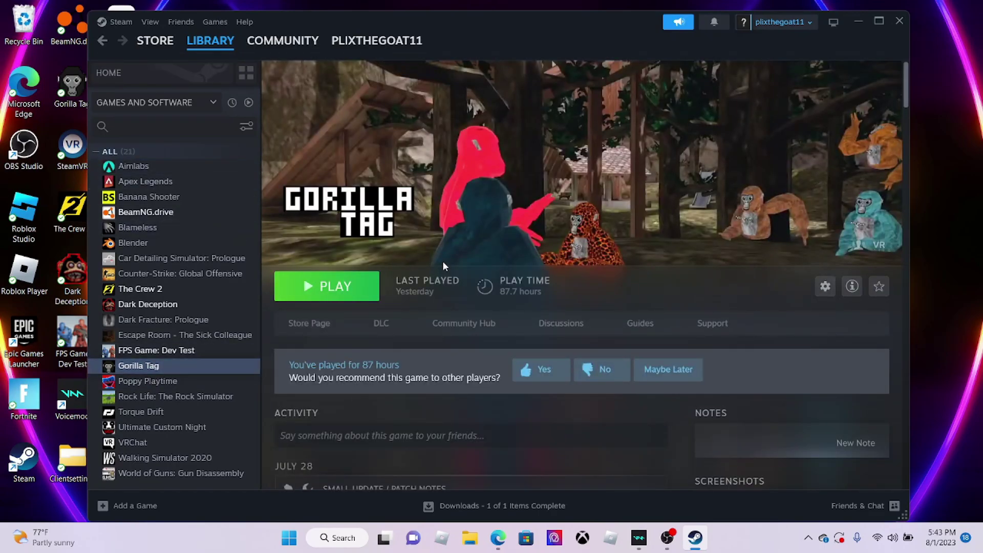
pyautogui.click(858, 22)
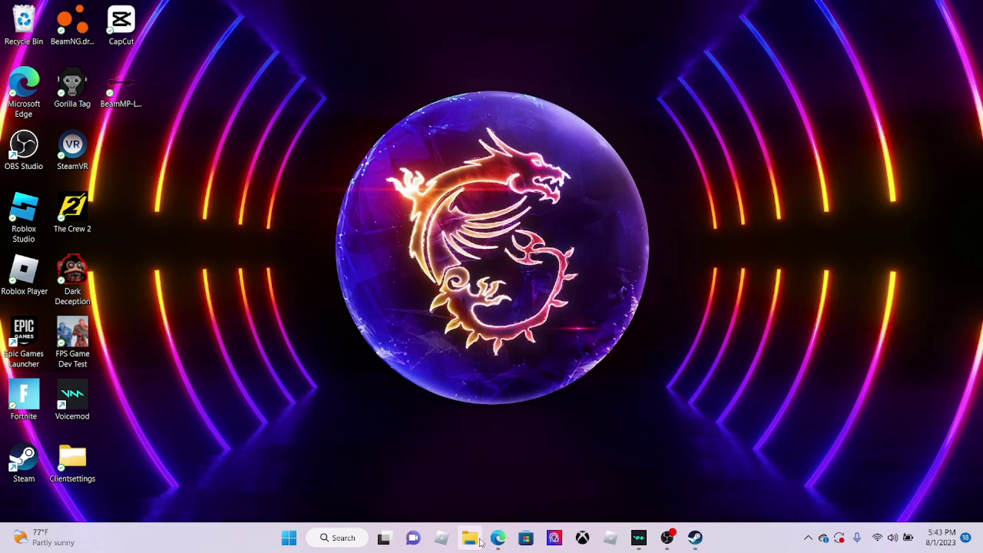
# Switch to Microsoft Edge, download MonkeModManager.exe from the v1.3.1 release assets on GitHub, and run it
pyautogui.click(504, 543)
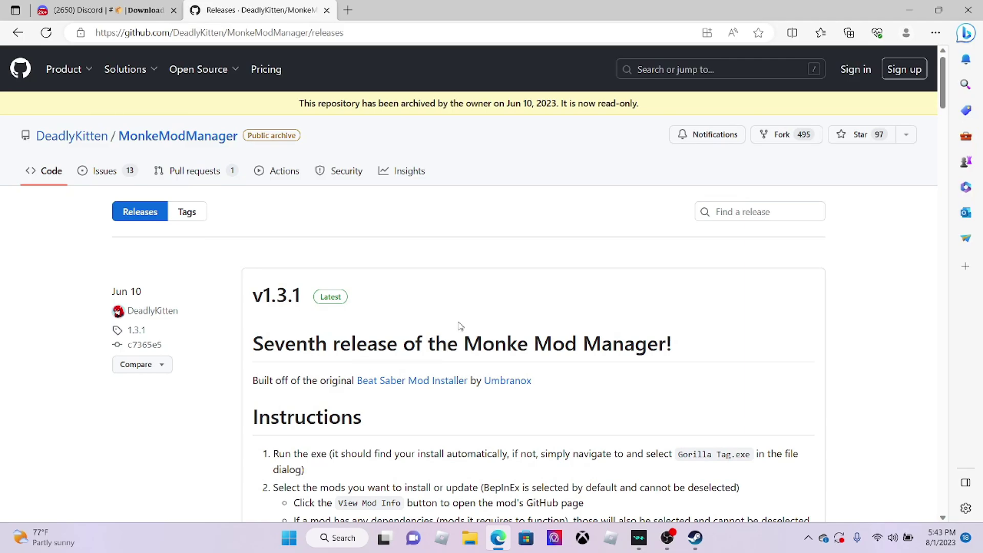
pyautogui.moveTo(942, 74); pyautogui.dragTo(860, 131)
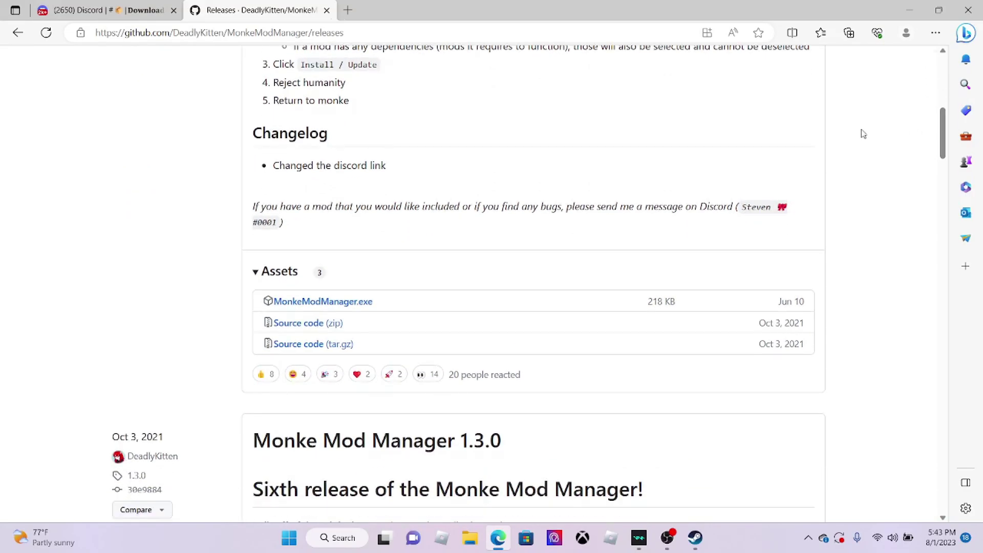
pyautogui.click(346, 306)
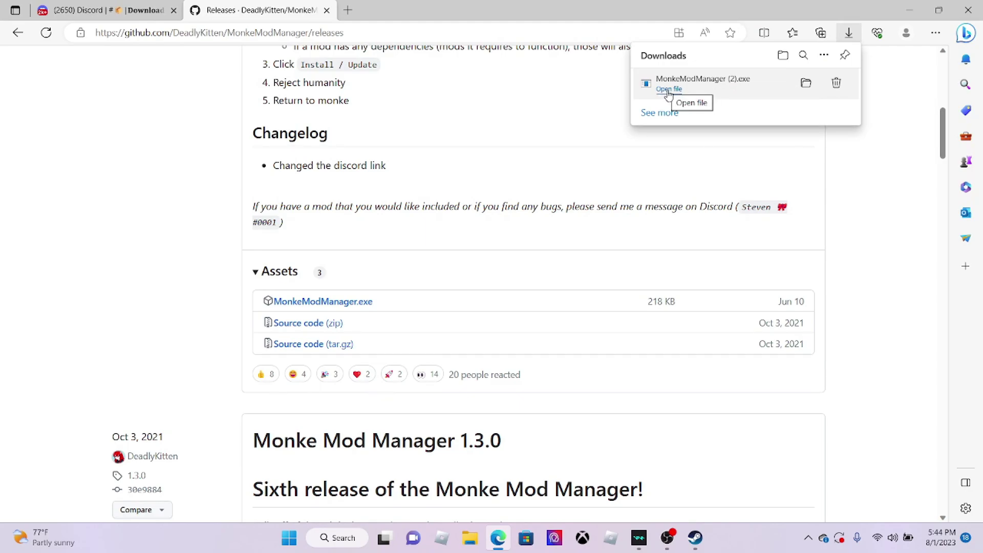
pyautogui.click(668, 90)
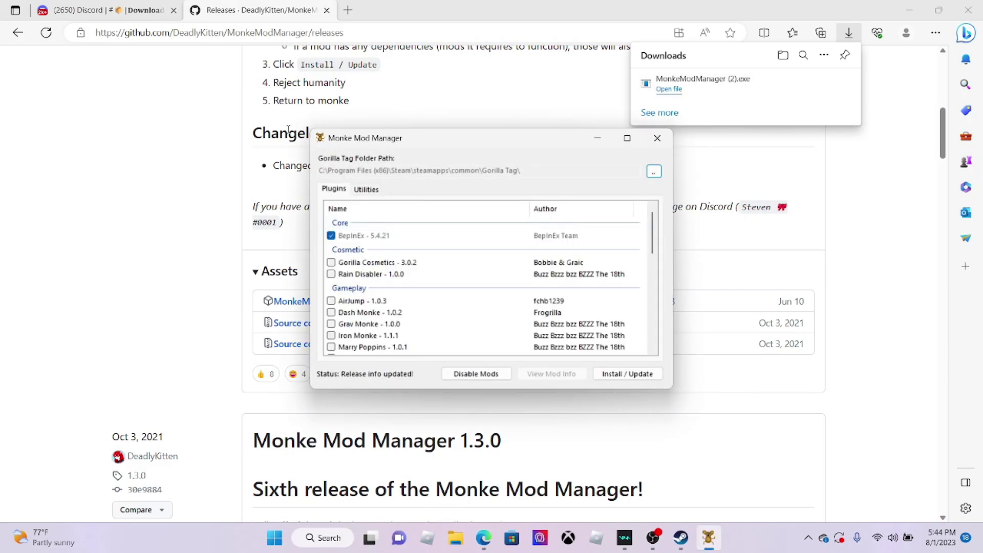
# Examine the available plugins in the Core, Cosmetic, Gameplay, Tweaks / Tools and Libraries groups
pyautogui.click(331, 236)
pyautogui.scroll(-8, 331, 279)
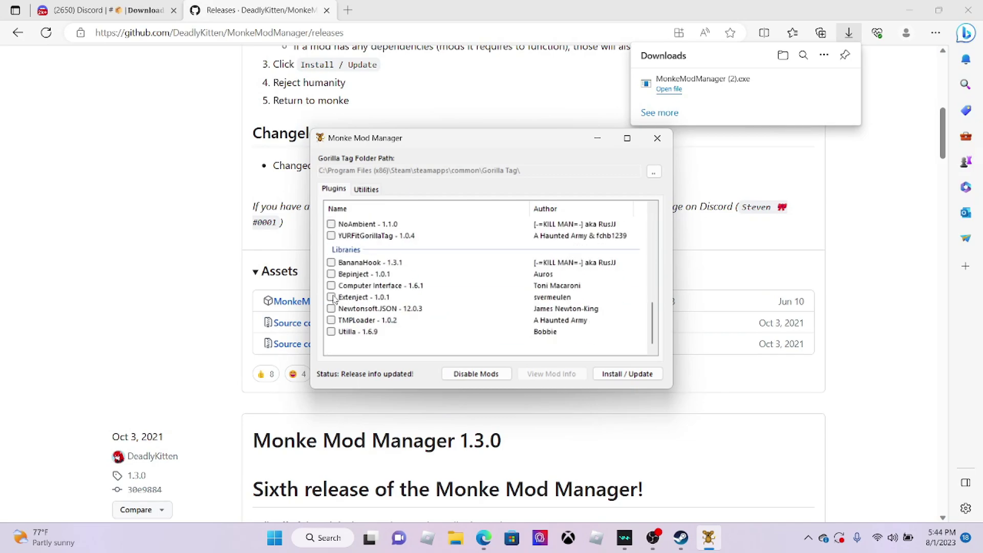
pyautogui.scroll(8, 333, 298)
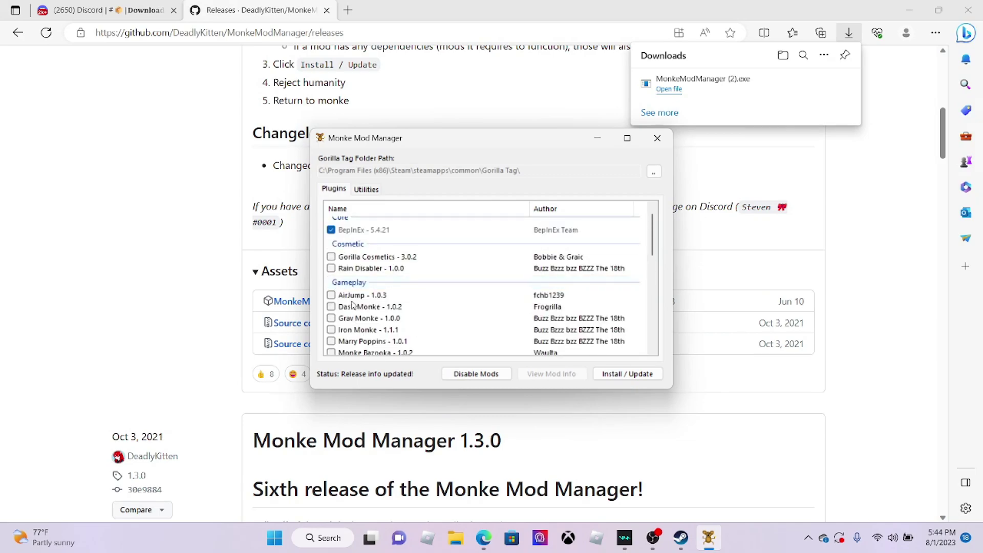
pyautogui.scroll(-2, 338, 304)
pyautogui.scroll(1, 340, 286)
pyautogui.scroll(-2, 340, 272)
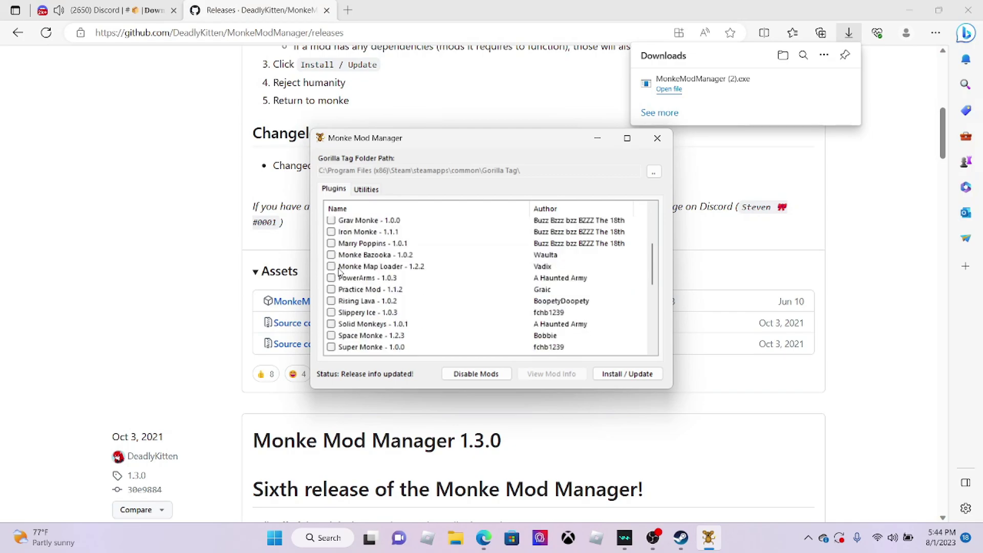
pyautogui.scroll(-2, 338, 272)
pyautogui.scroll(1, 336, 271)
pyautogui.scroll(4, 334, 271)
pyautogui.scroll(-3, 333, 272)
pyautogui.scroll(2, 333, 271)
pyautogui.scroll(-5, 336, 271)
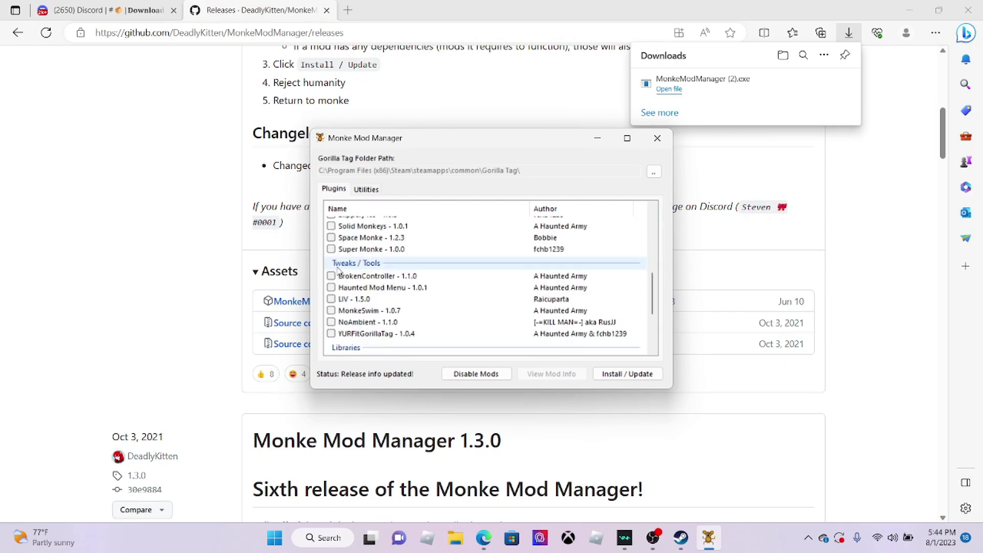
pyautogui.scroll(-2, 338, 271)
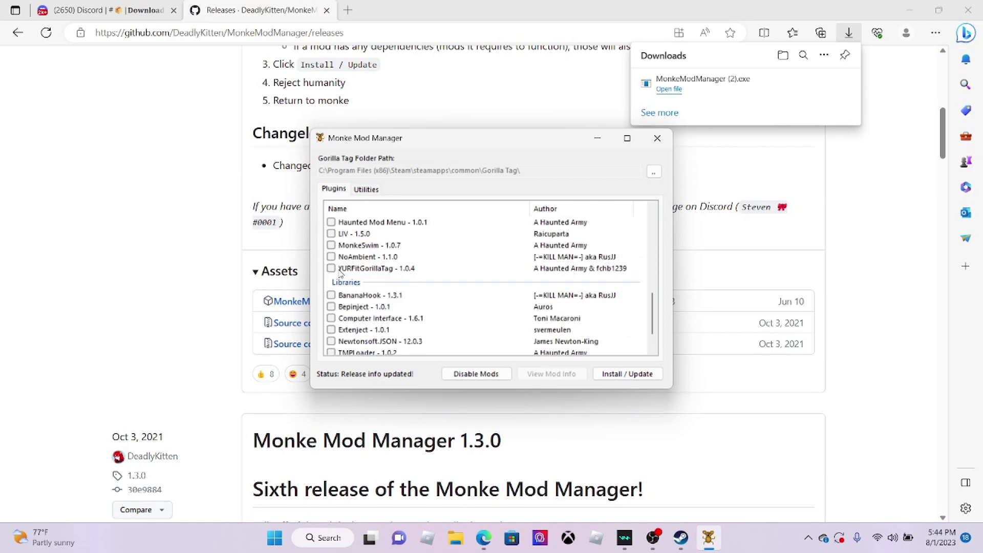
pyautogui.scroll(-1, 340, 274)
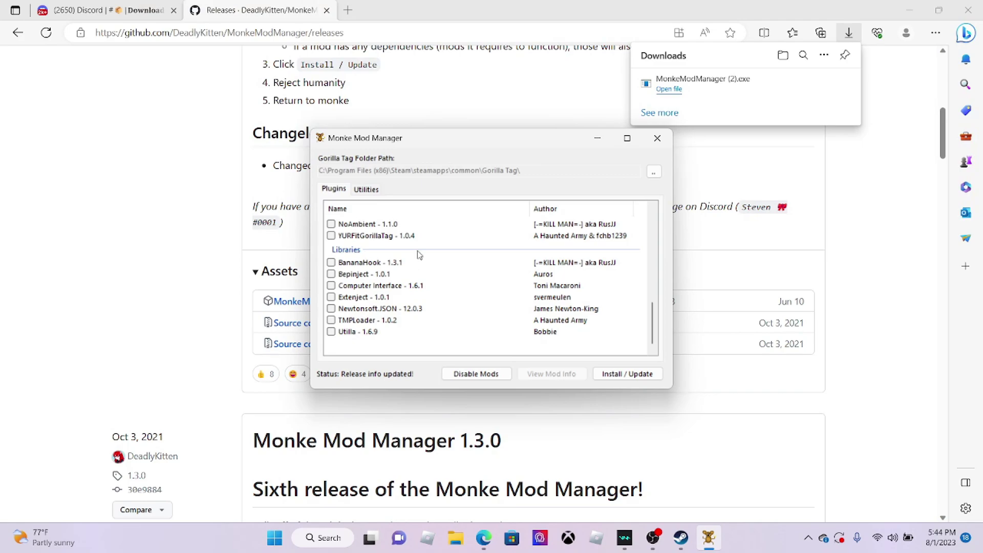
# Install the Bepinject, Computer Interface, Extenject, Newtonsoft.JSON, TMPLoader and Utilla libraries, and close Monke Mod Manager
pyautogui.scroll(1, 379, 262)
pyautogui.scroll(-1, 379, 262)
pyautogui.click(331, 274)
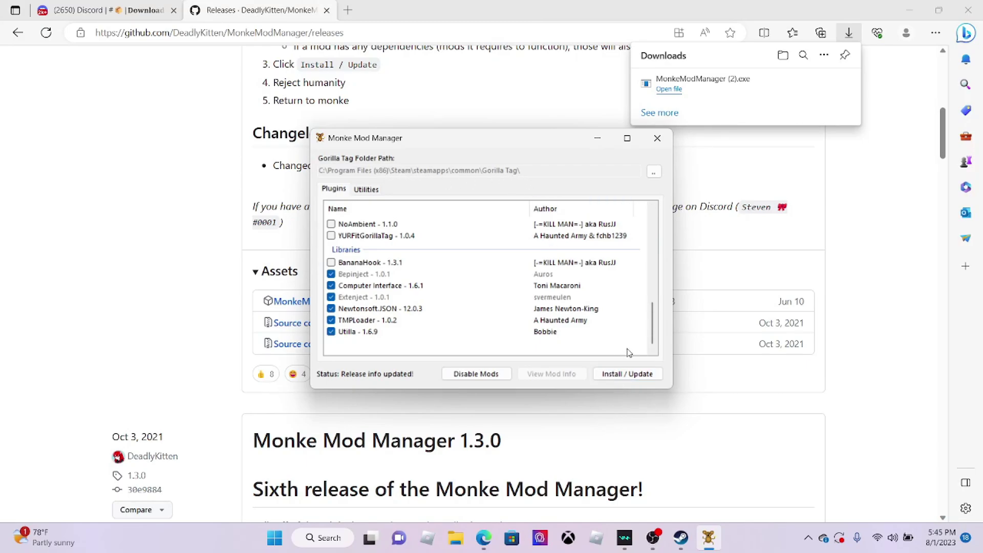
pyautogui.click(640, 373)
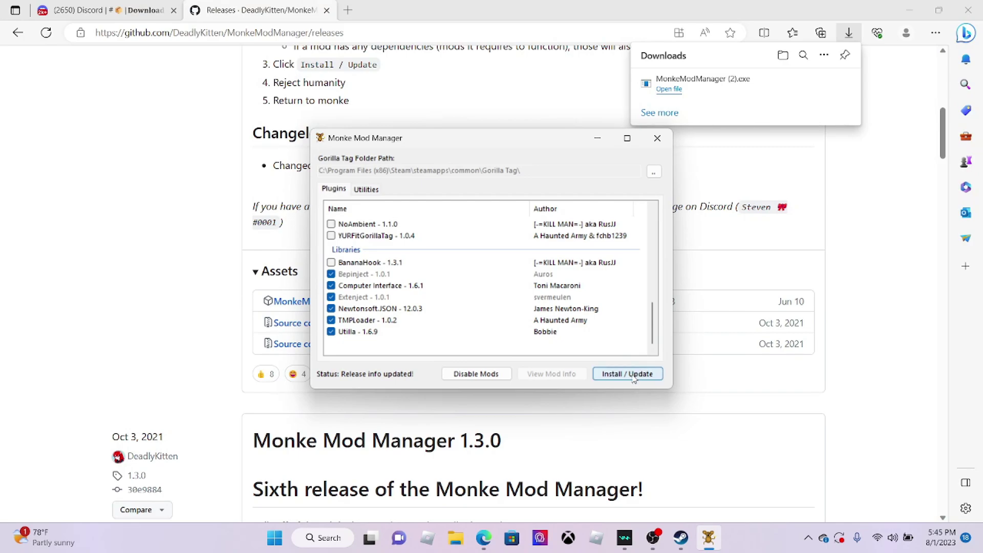
pyautogui.click(633, 376)
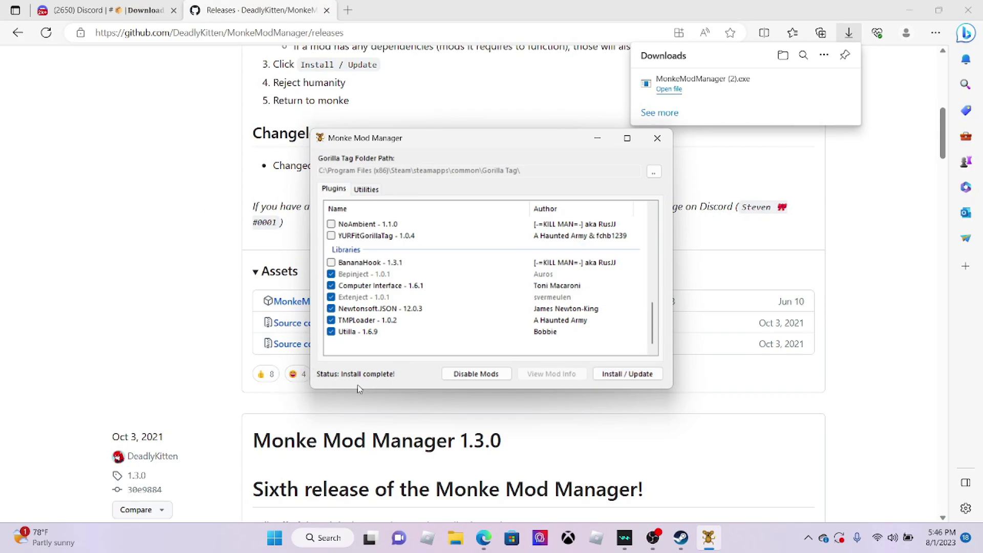
pyautogui.click(663, 145)
# Download CycloneRebornV5.dll from the Discord server's Download channel, continuing past the dangerous-download warning
pyautogui.hotkey('ctrl', 'Tab')
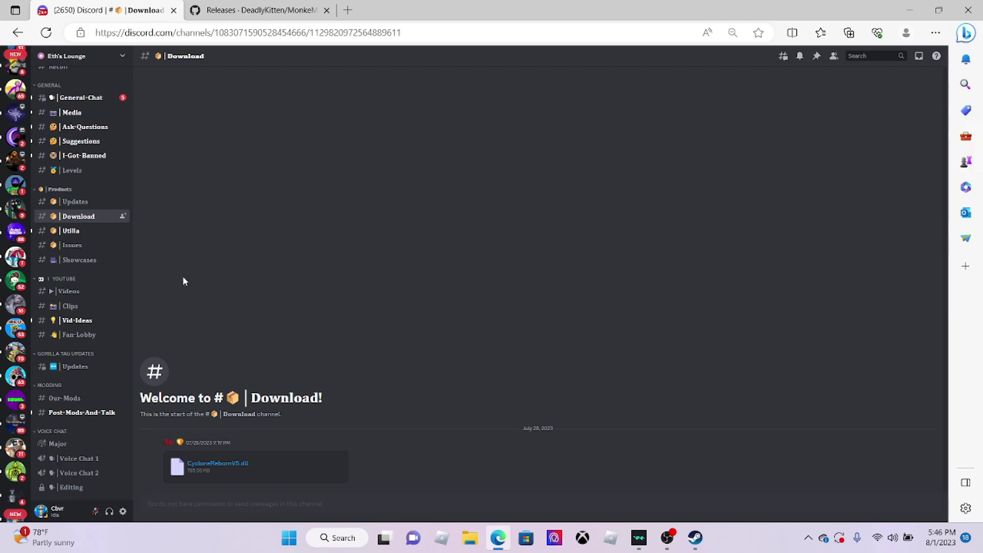
pyautogui.scroll(8, 126, 220)
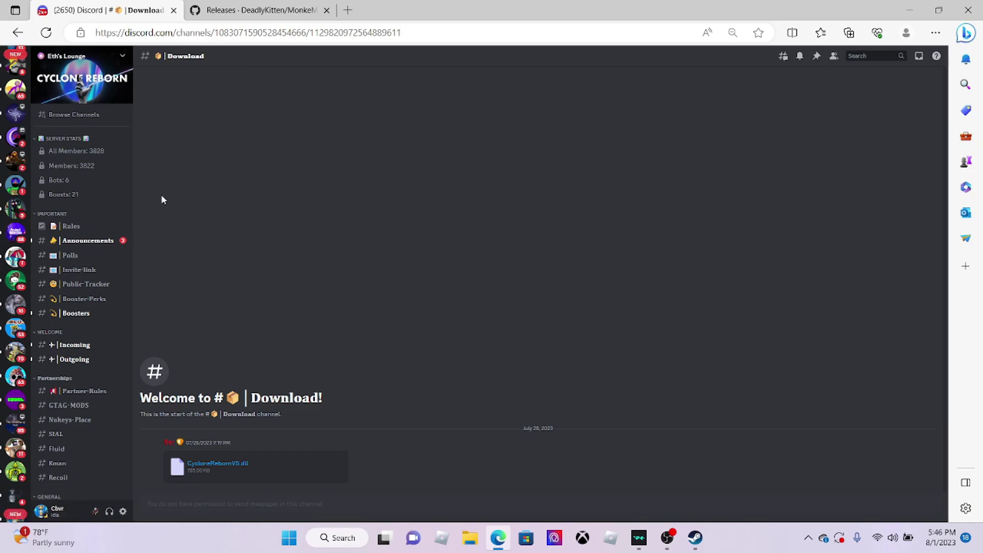
pyautogui.scroll(-3, 55, 230)
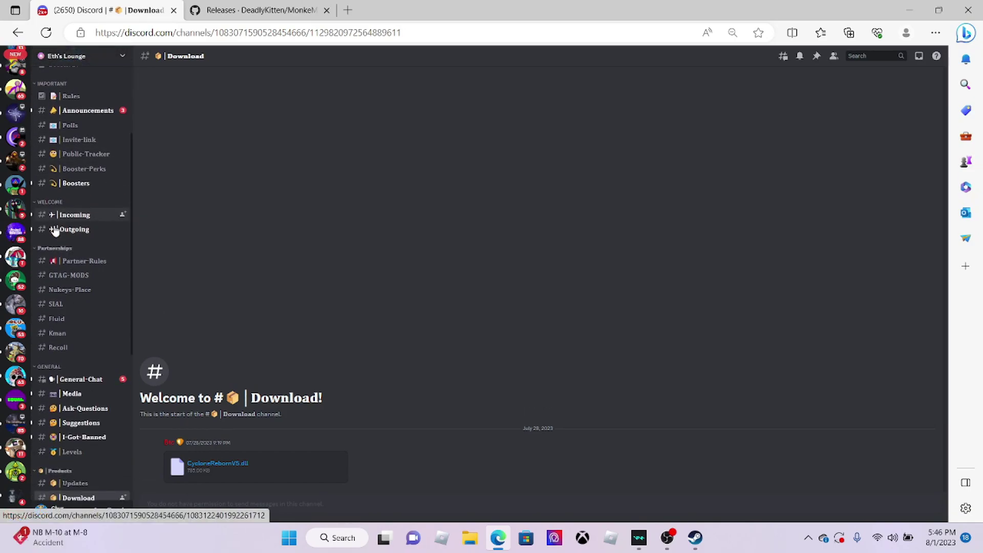
pyautogui.scroll(-3, 55, 231)
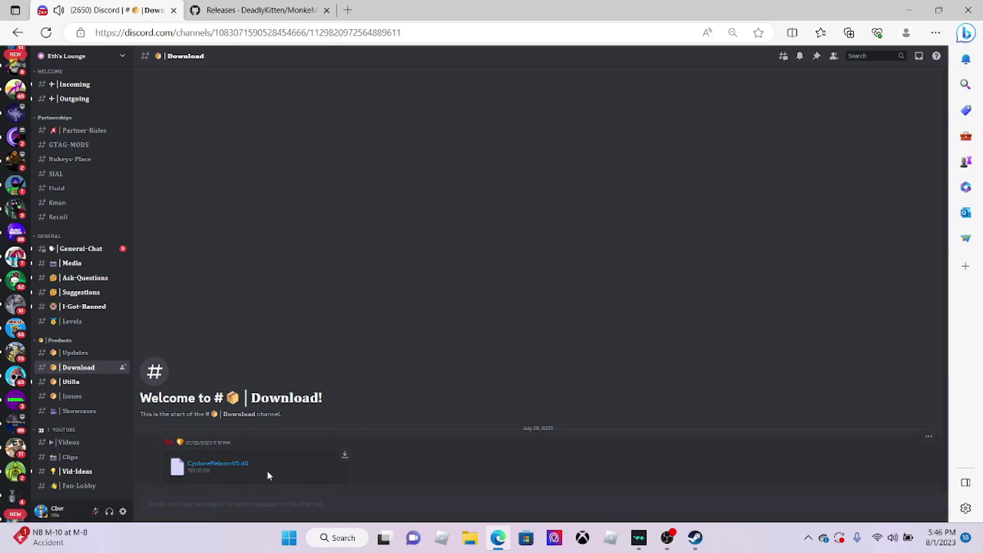
pyautogui.click(343, 458)
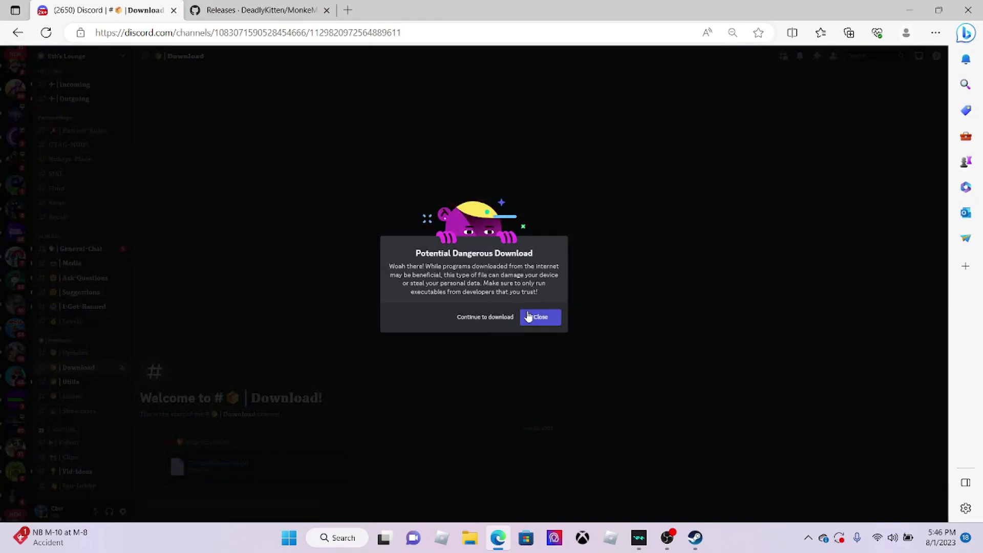
pyautogui.click(485, 320)
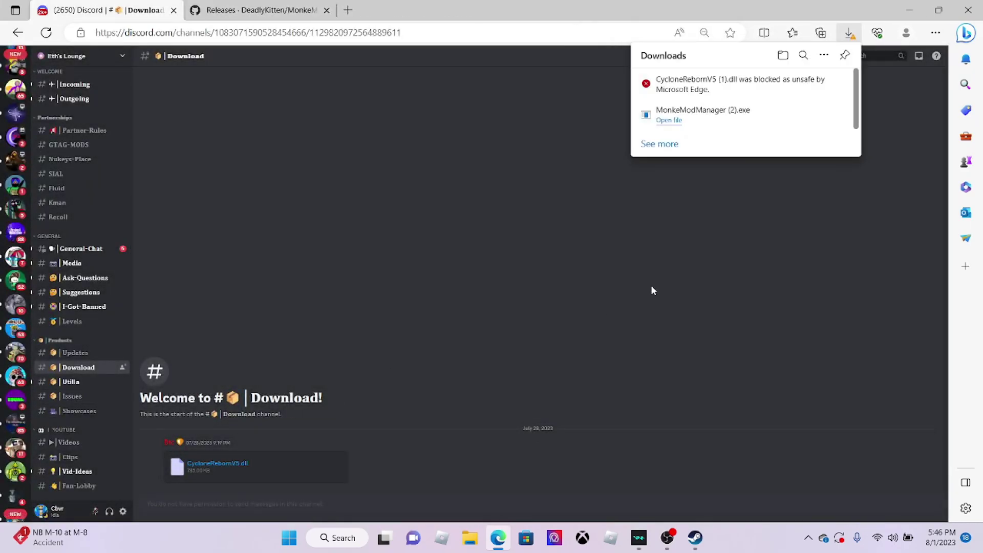
# Keep the blocked CycloneRebornV5 (1).dll download despite both the unsafe-file and the trust warnings
pyautogui.click(830, 83)
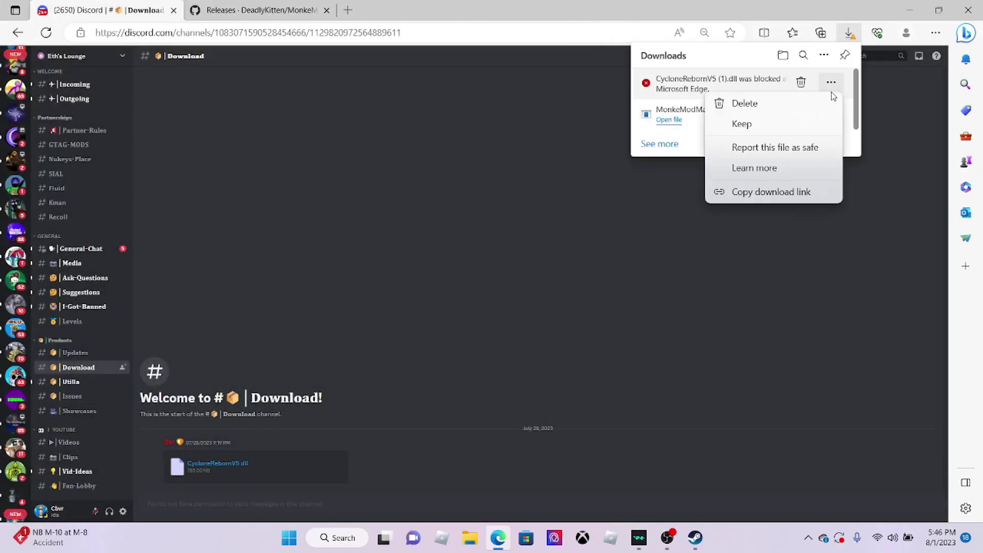
pyautogui.click(572, 114)
pyautogui.click(849, 32)
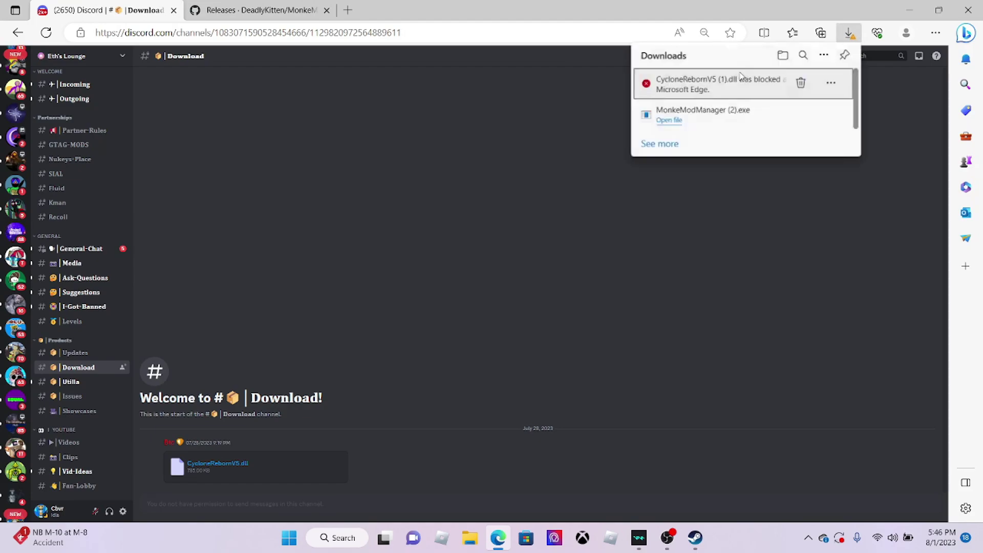
pyautogui.click(831, 83)
pyautogui.click(736, 125)
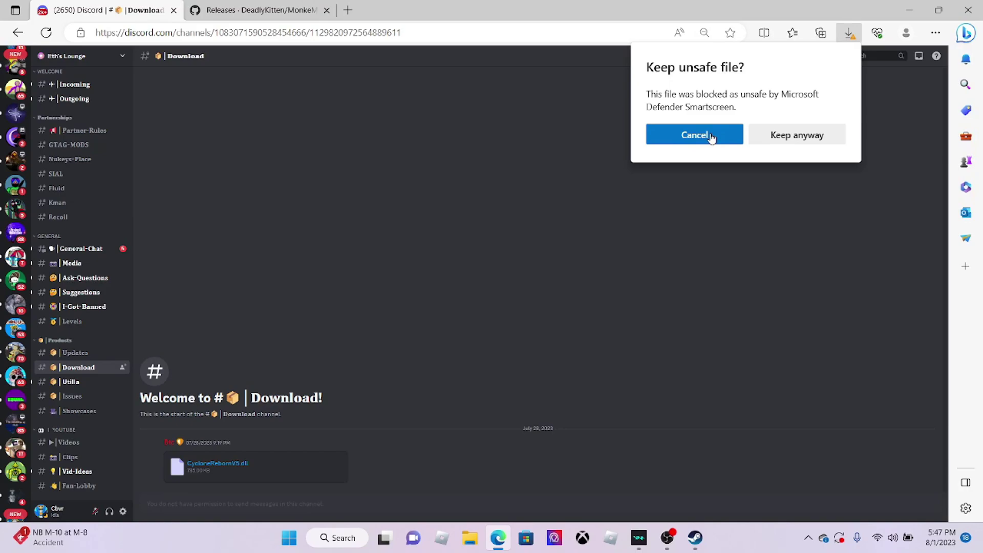
pyautogui.click(797, 135)
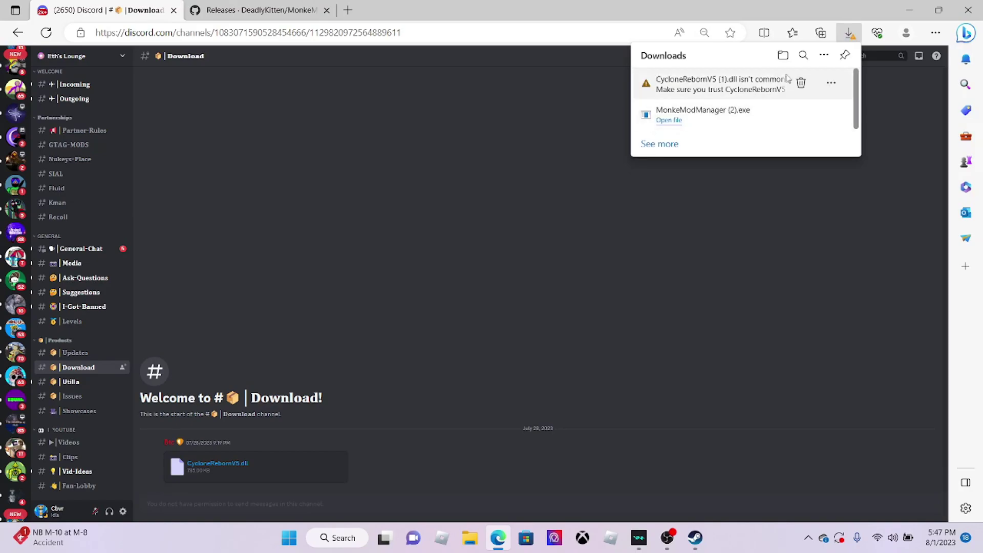
pyautogui.click(830, 84)
pyautogui.click(802, 131)
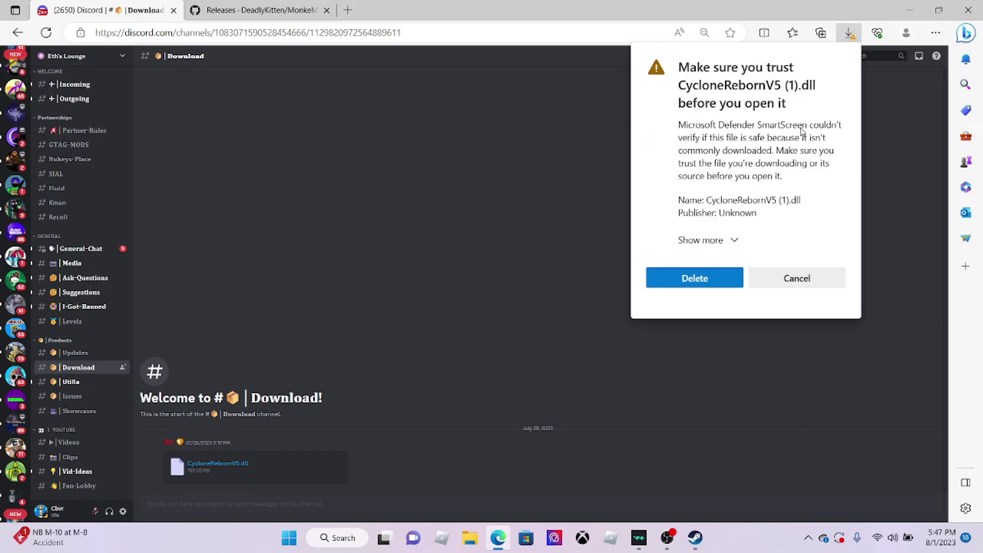
pyautogui.click(719, 241)
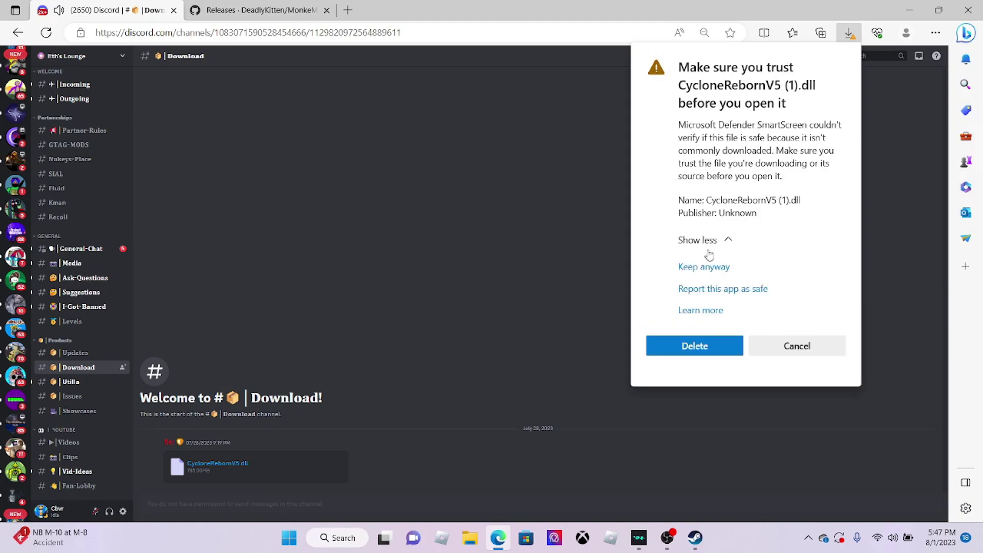
pyautogui.click(697, 274)
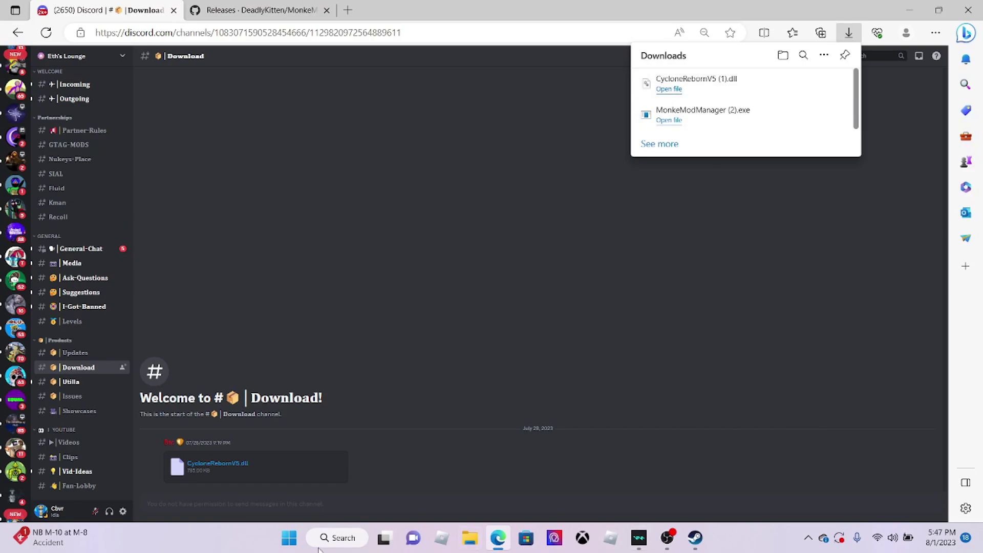
# Switch to Steam and browse Gorilla Tag's local files from the game's management options
pyautogui.click(470, 548)
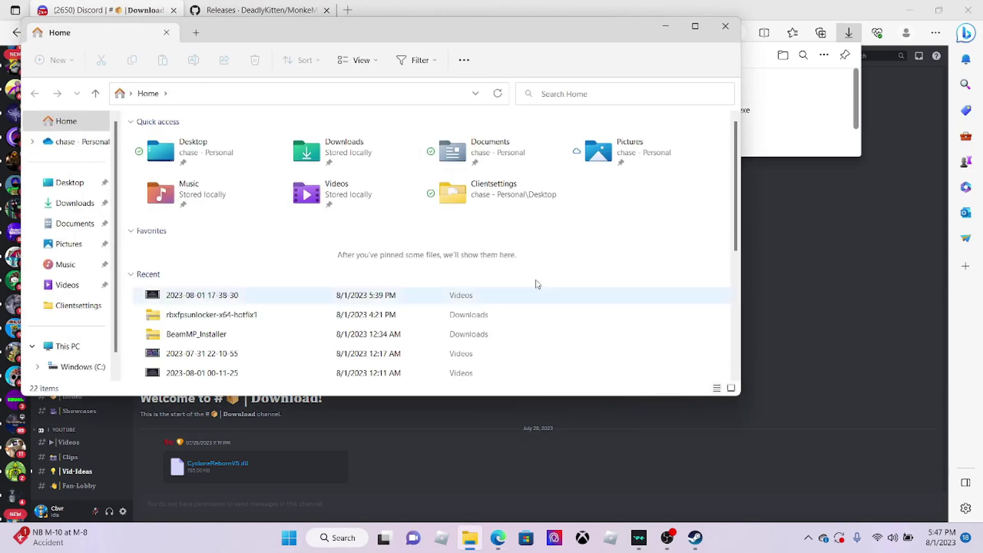
pyautogui.click(725, 26)
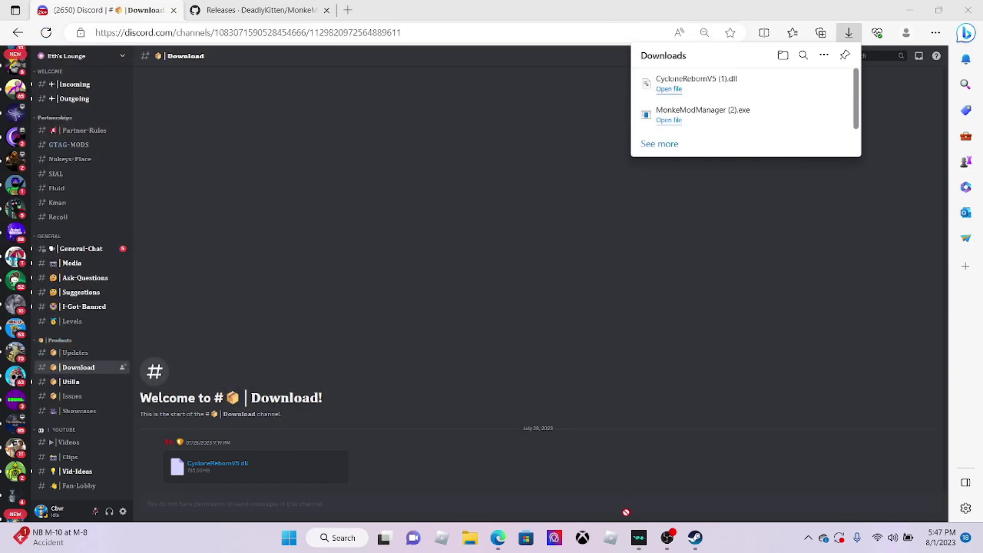
pyautogui.click(695, 538)
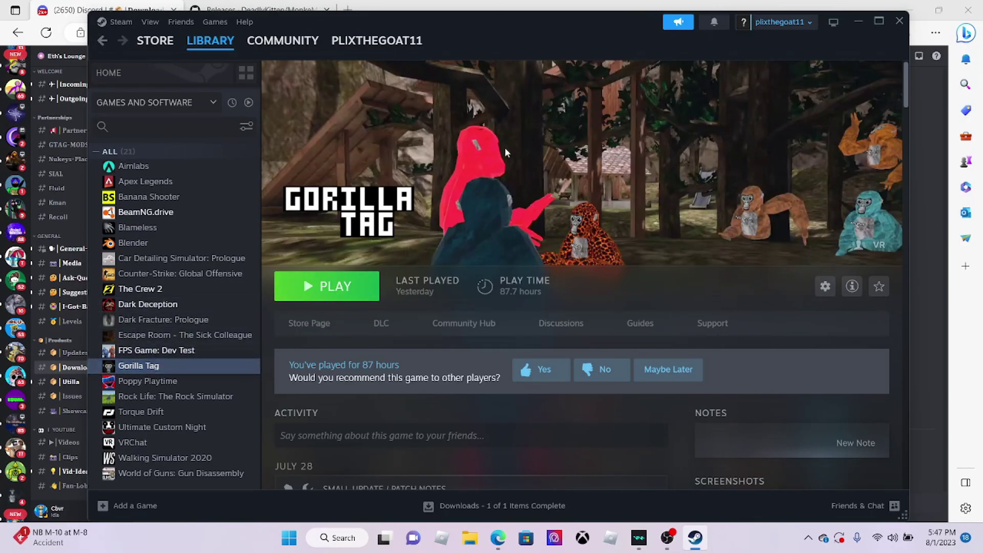
pyautogui.click(824, 287)
pyautogui.moveTo(852, 352)
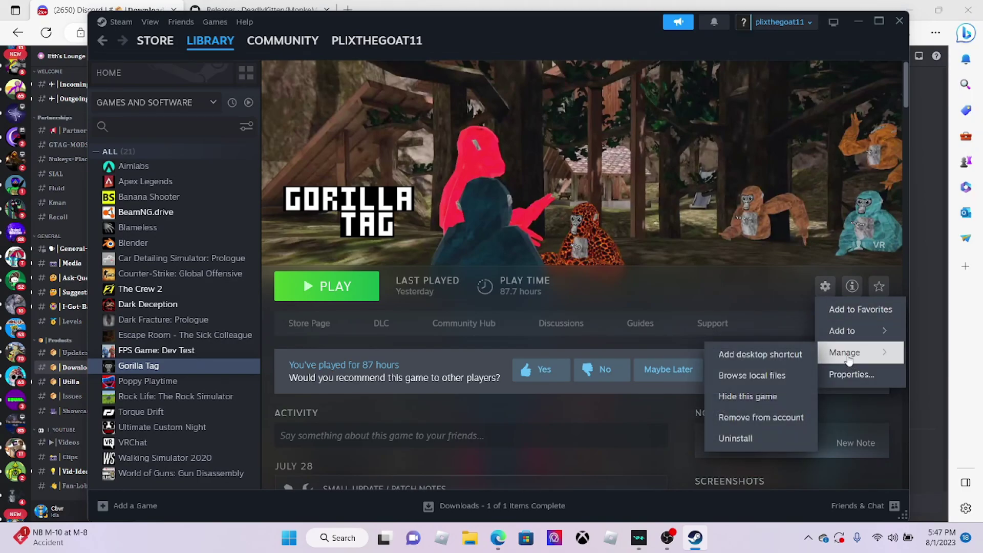
pyautogui.click(752, 376)
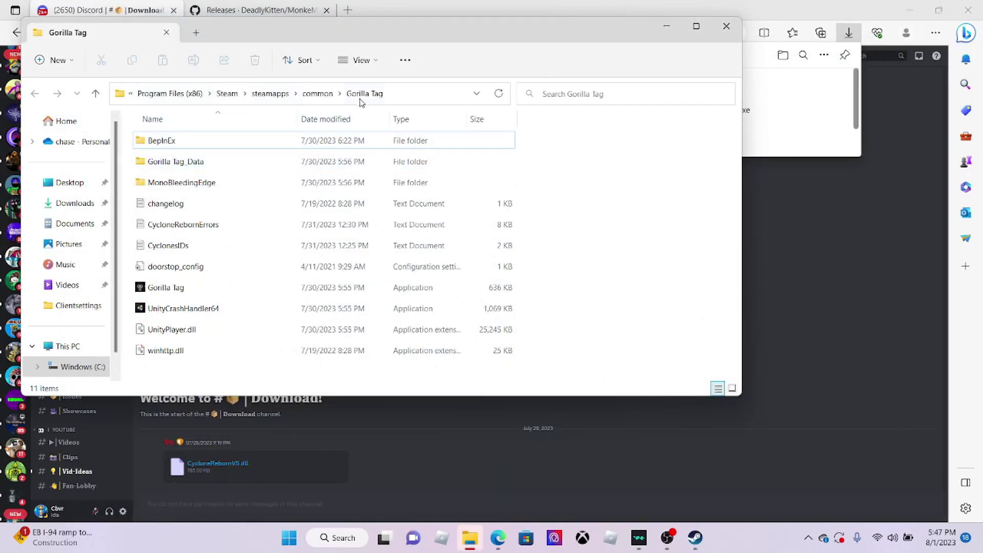
# Move the Gorilla Tag folder window clear of the browser's latest download and open the plugins folder inside BepInEx
pyautogui.moveTo(540, 36); pyautogui.dragTo(540, 191)
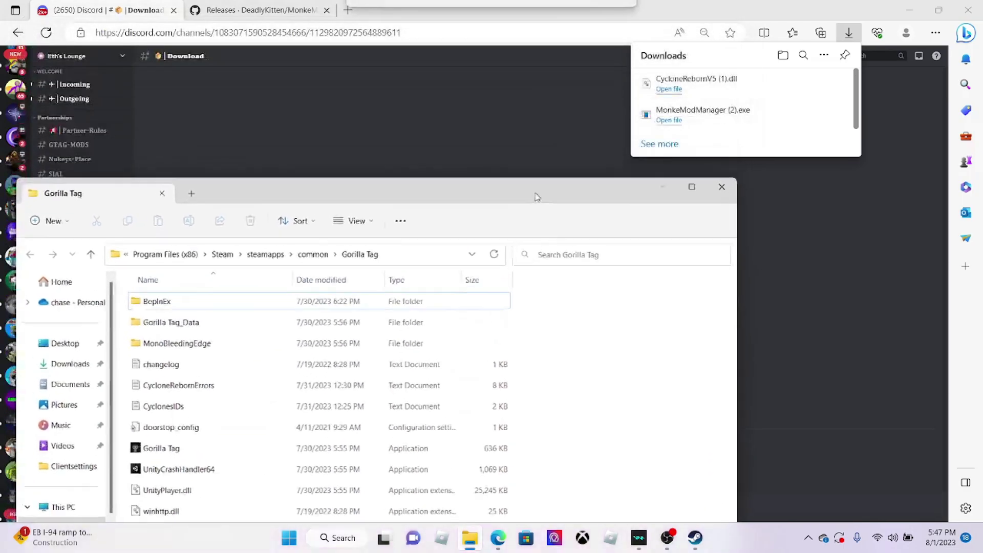
pyautogui.moveTo(305, 196); pyautogui.dragTo(330, 127)
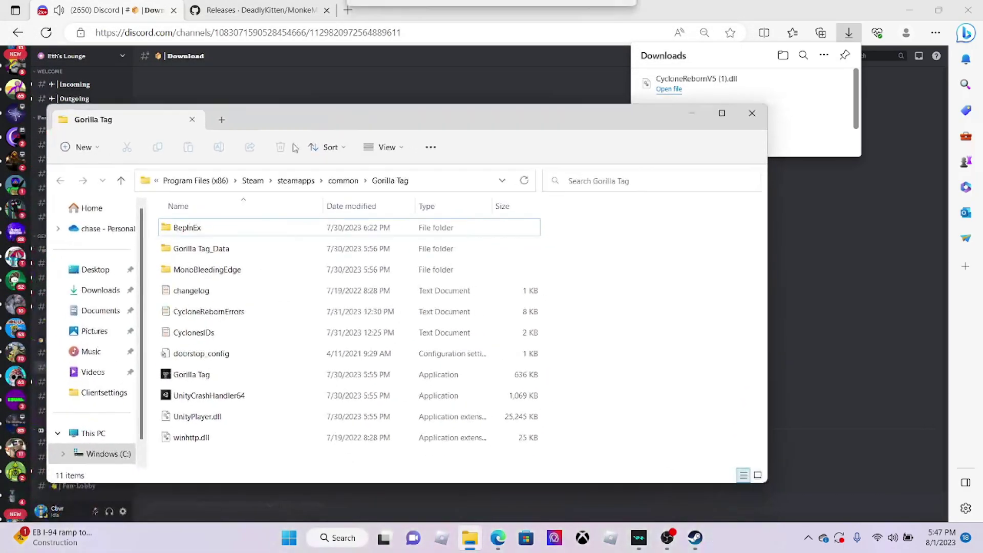
pyautogui.click(193, 234)
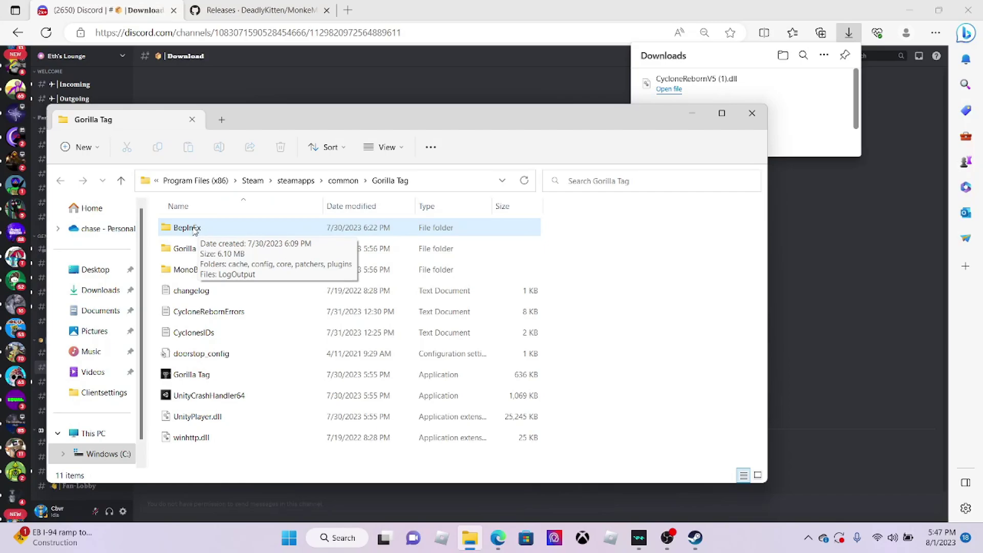
pyautogui.doubleClick(195, 233)
pyautogui.doubleClick(202, 312)
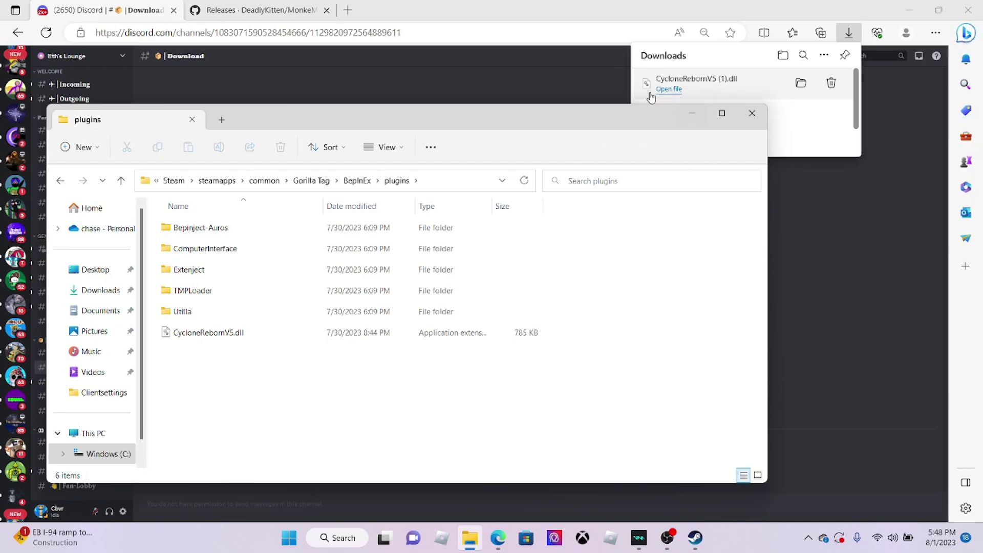
# Place the downloaded CycloneRebornV5 (1).dll from the browser's downloads list into the BepInEx plugins folder
pyautogui.moveTo(704, 83); pyautogui.dragTo(250, 356)
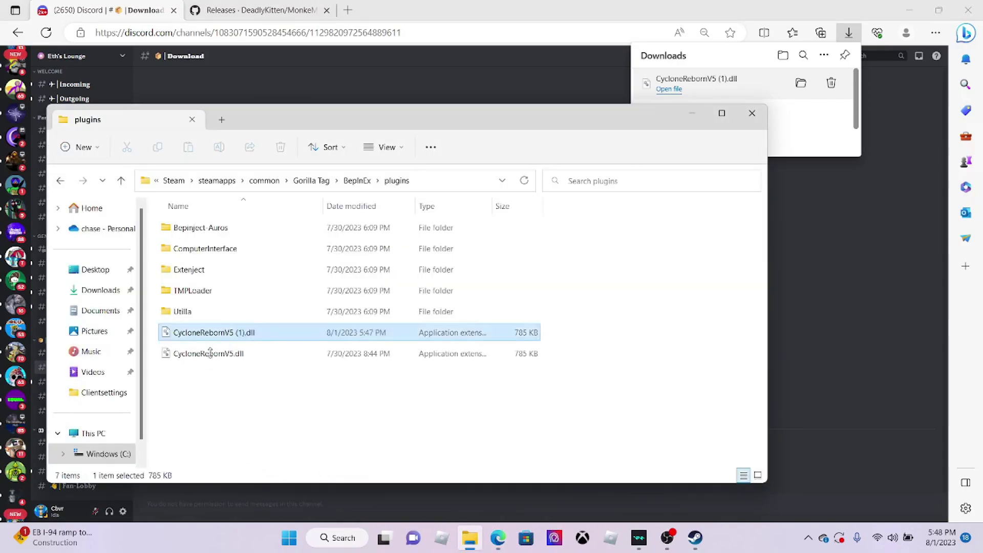
pyautogui.click(204, 335)
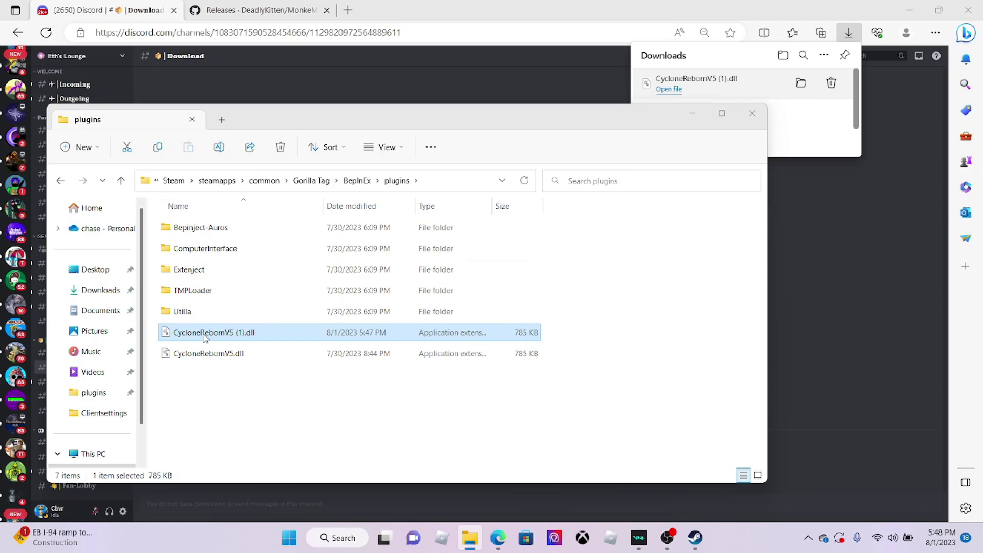
pyautogui.rightClick(205, 337)
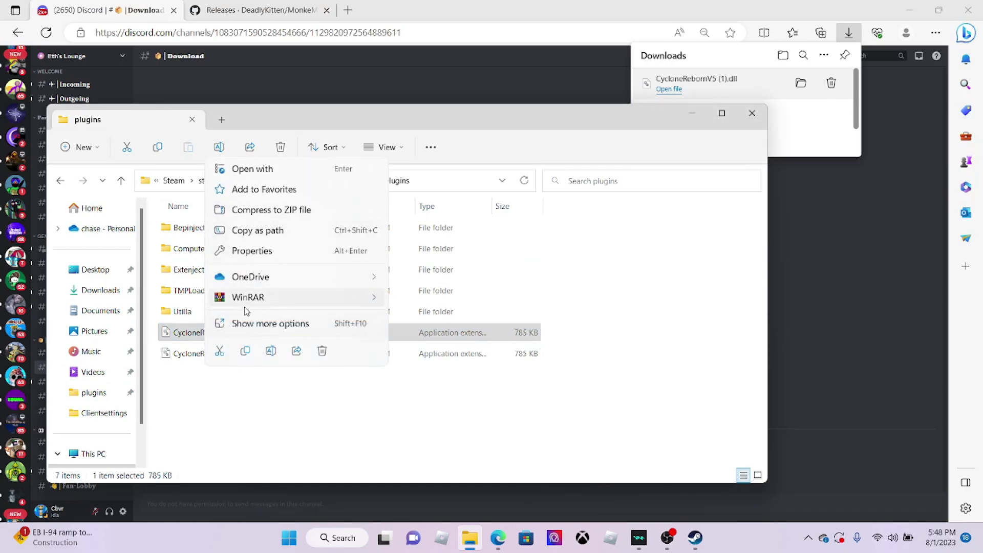
# Leave the plugins folder and minimize the browser to show the desktop
pyautogui.hotkey('alt', 'Tab')
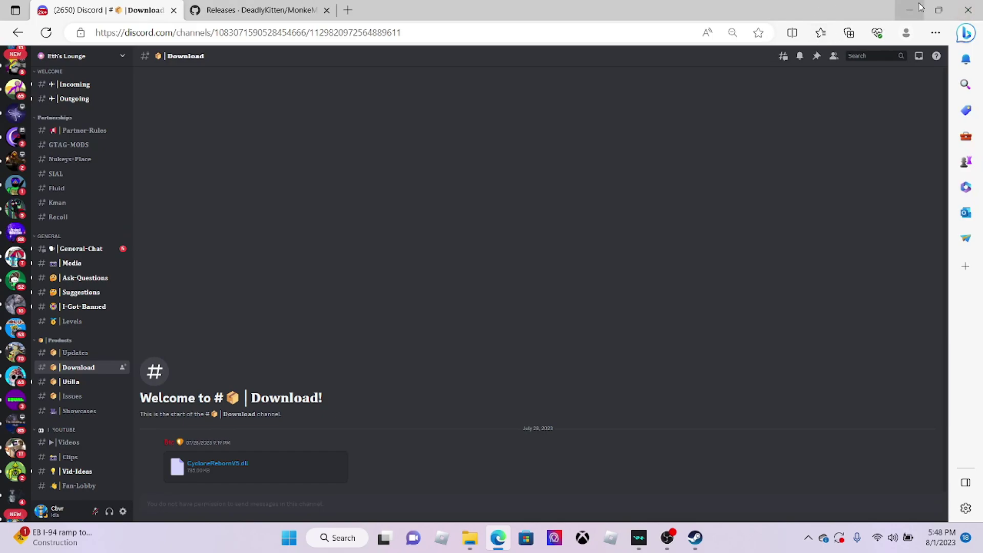
pyautogui.click(938, 9)
pyautogui.click(793, 150)
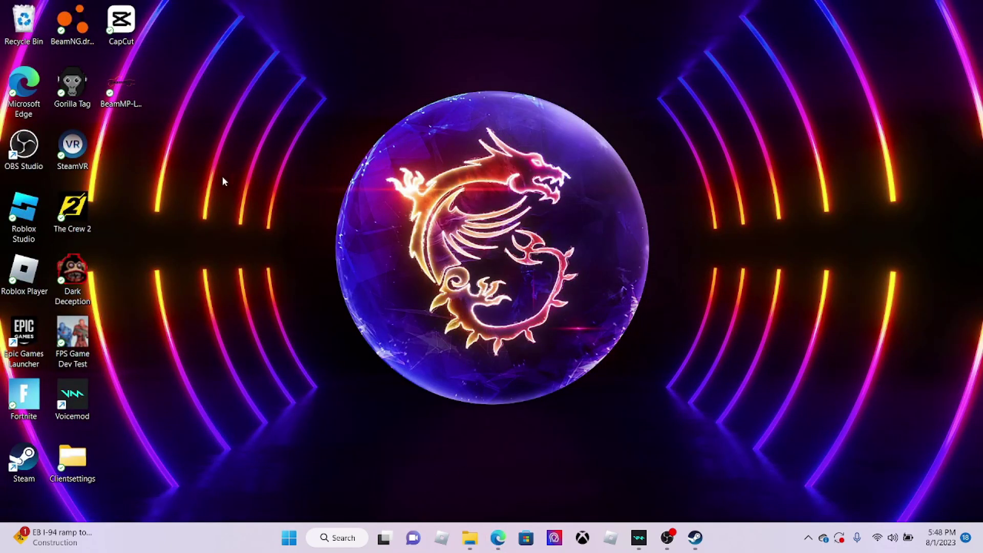